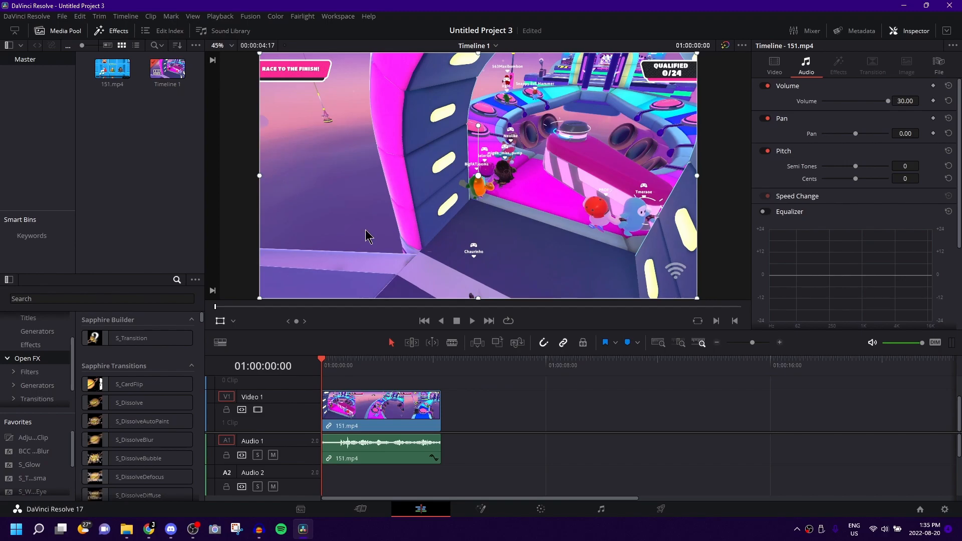
- Play back the timeline clip and set up an audio-only render in Wave format
key(space)
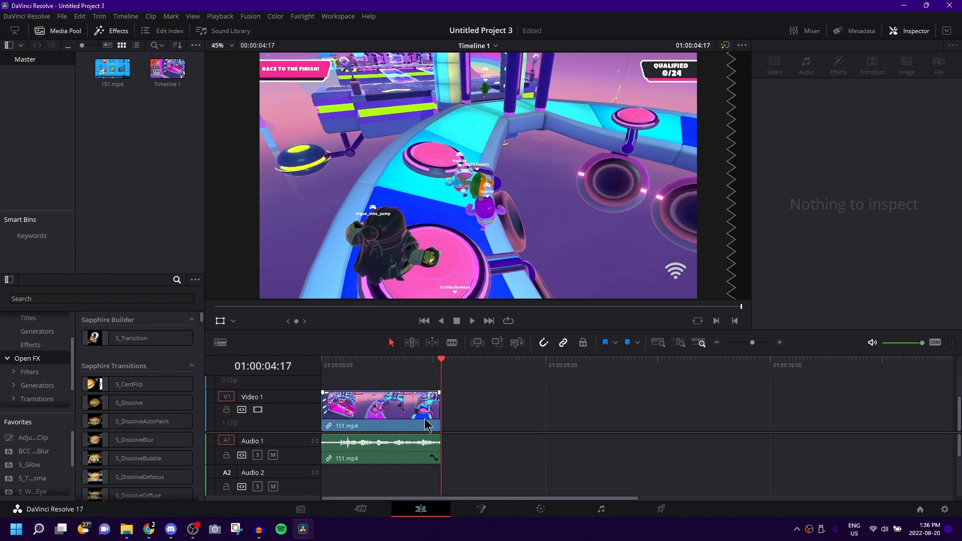
click(662, 509)
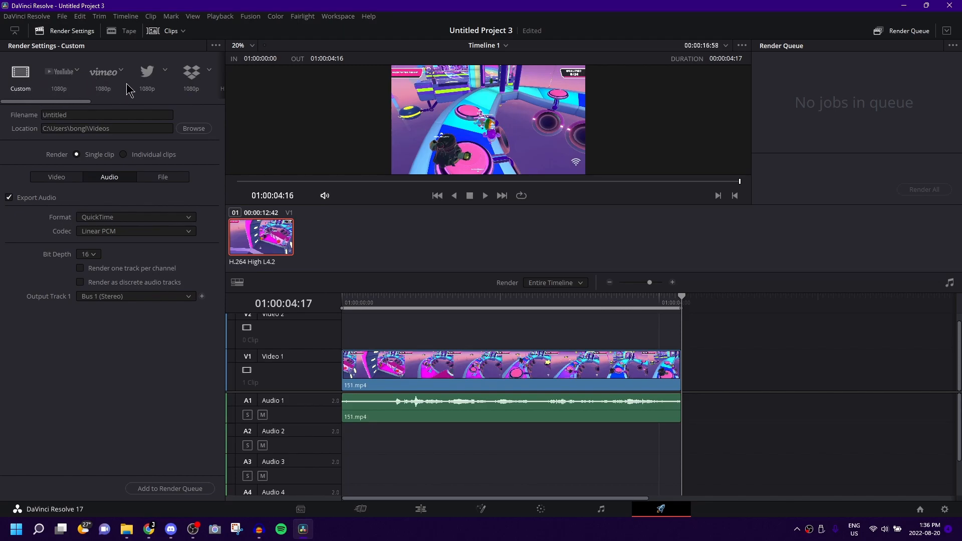
drag(91, 103, 225, 106)
click(200, 89)
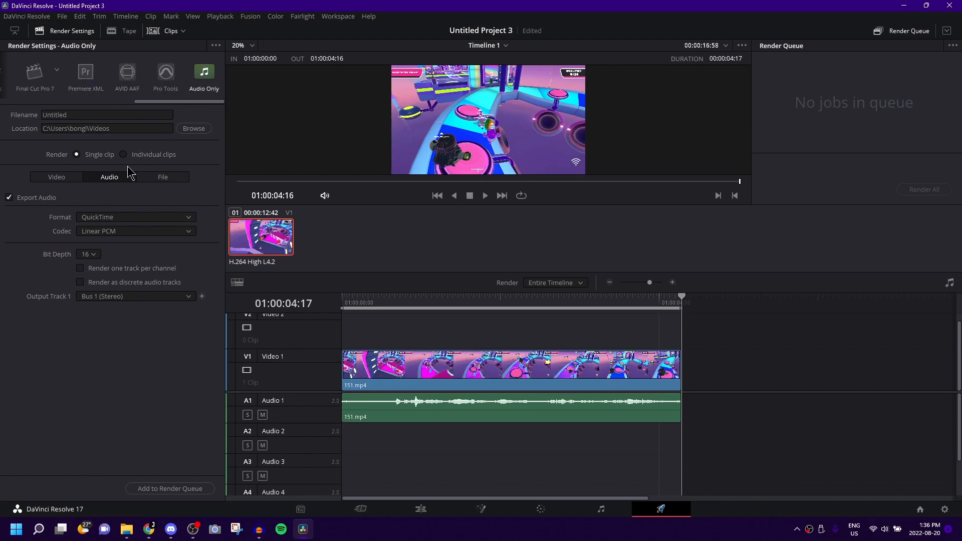
click(80, 218)
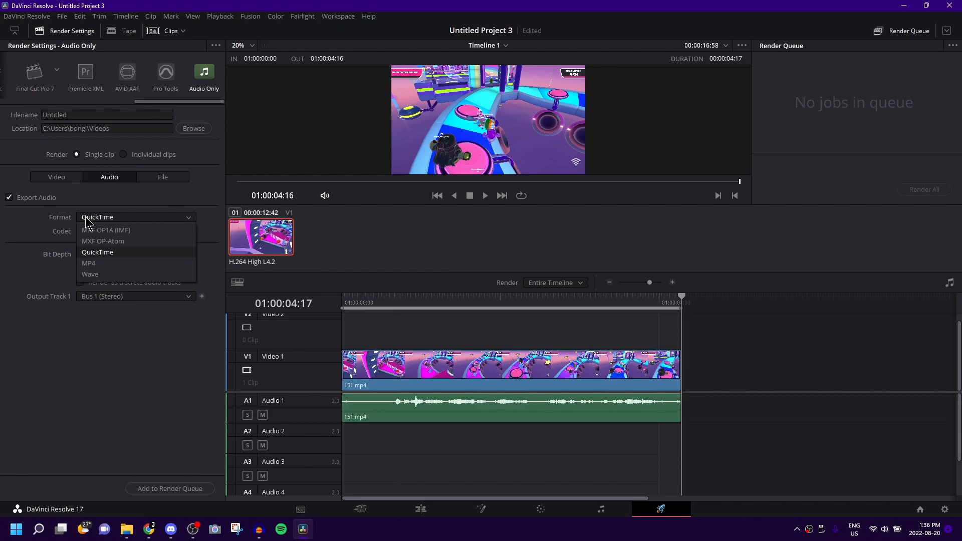
click(98, 275)
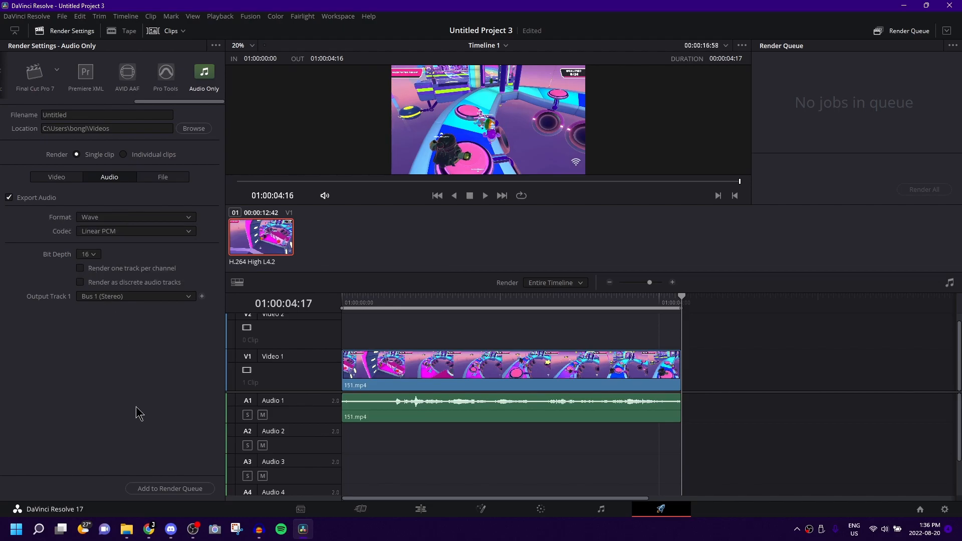
- Add the Wave audio render to the queue, replacing the existing file, and remove the job from the queue
click(181, 489)
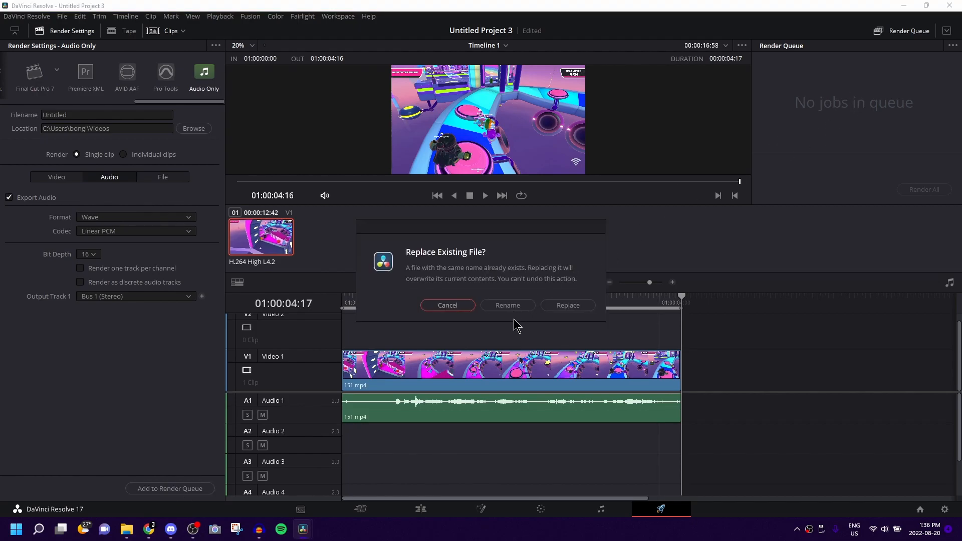
click(568, 304)
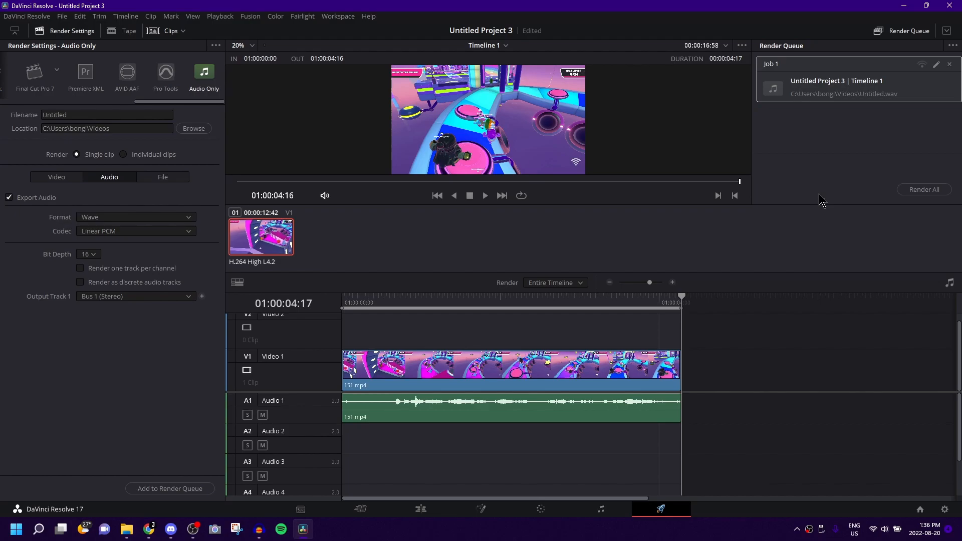
click(949, 65)
click(421, 509)
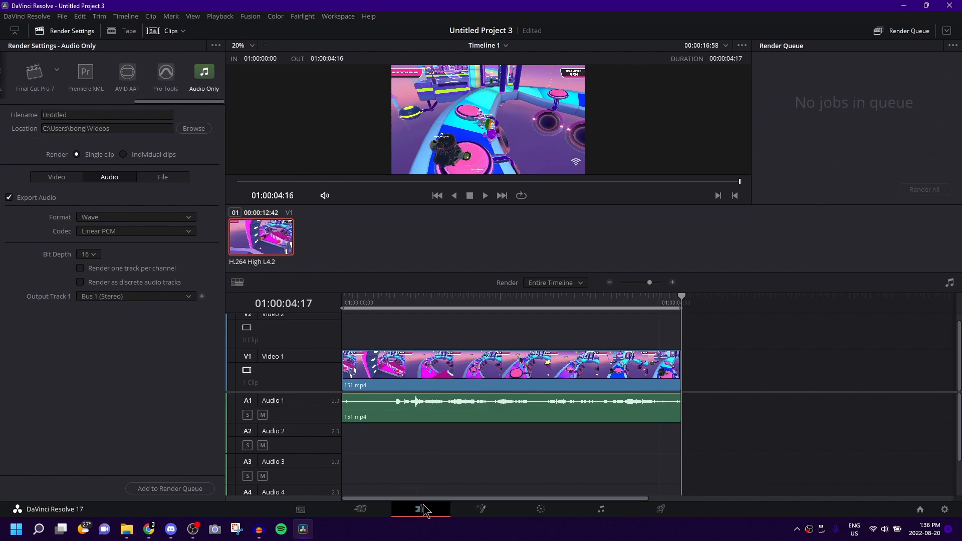
click(661, 509)
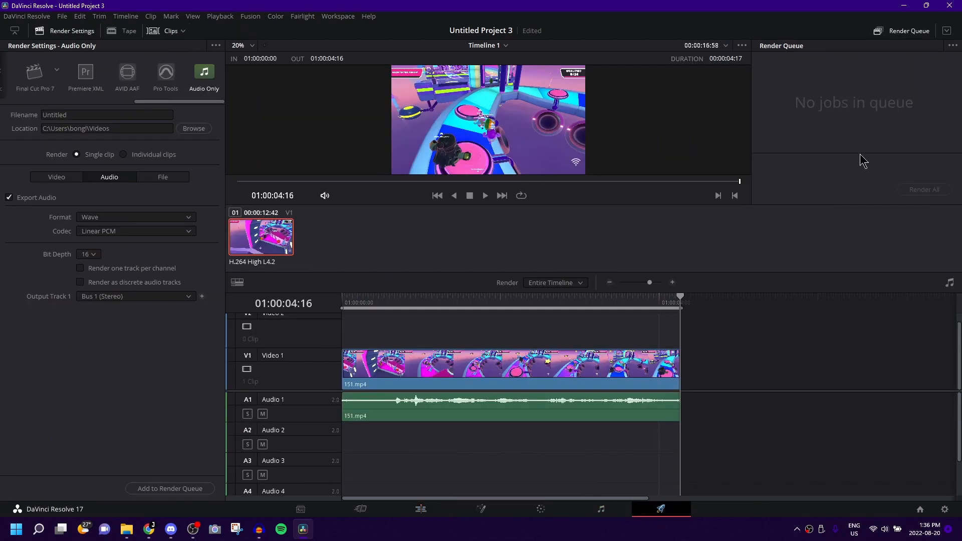
- Switch to Audacity and listen to the exported audio track from its start
click(259, 530)
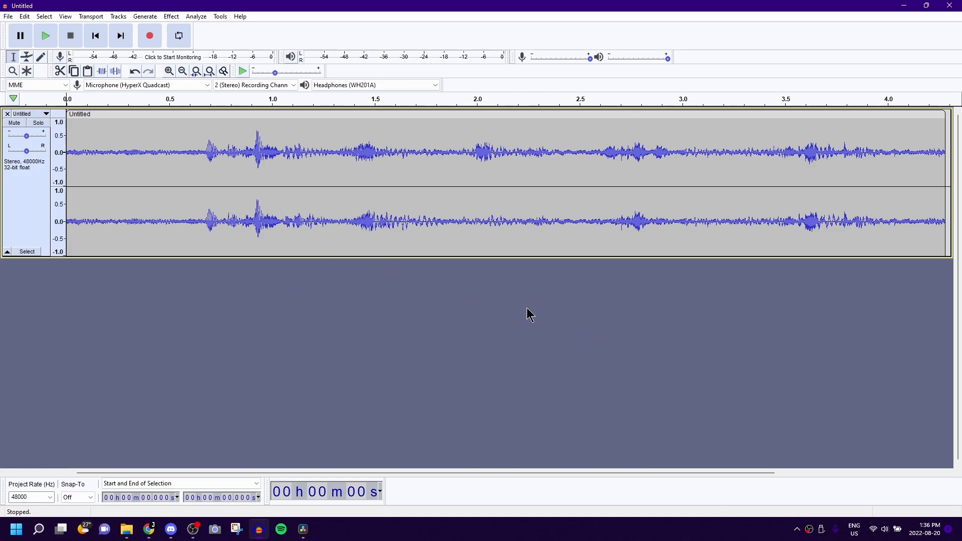
scroll(524, 305, down, 2)
scroll(525, 300, up, 2)
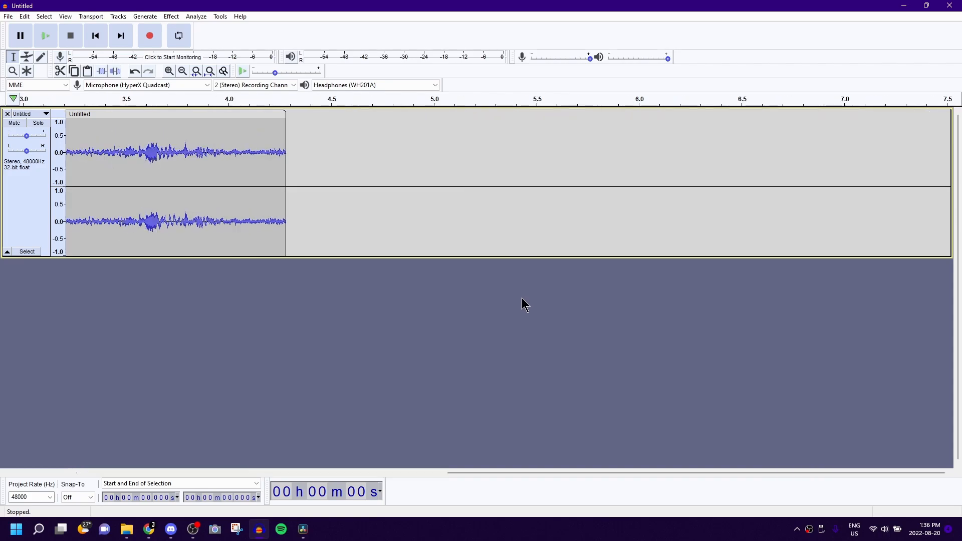
click(91, 36)
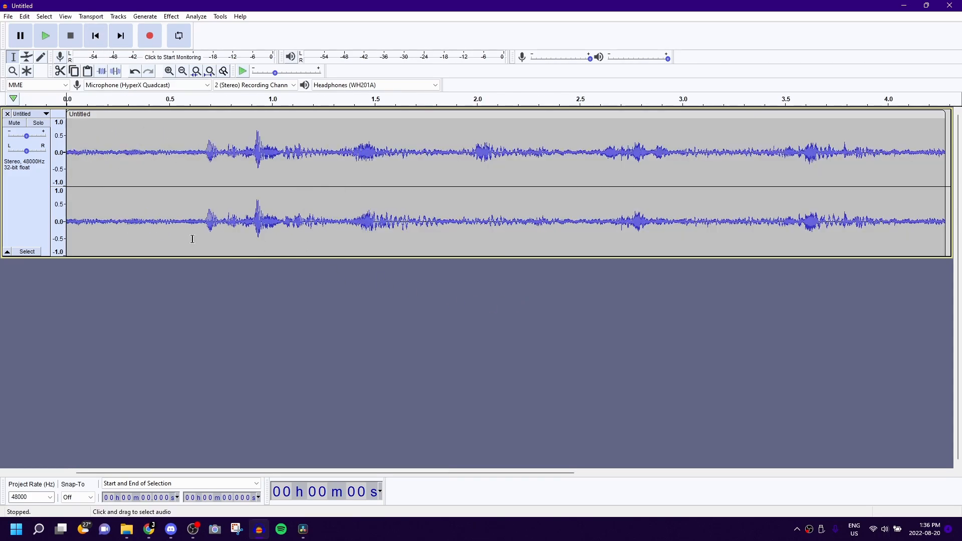
scroll(186, 253, up, 1)
scroll(155, 246, down, 1)
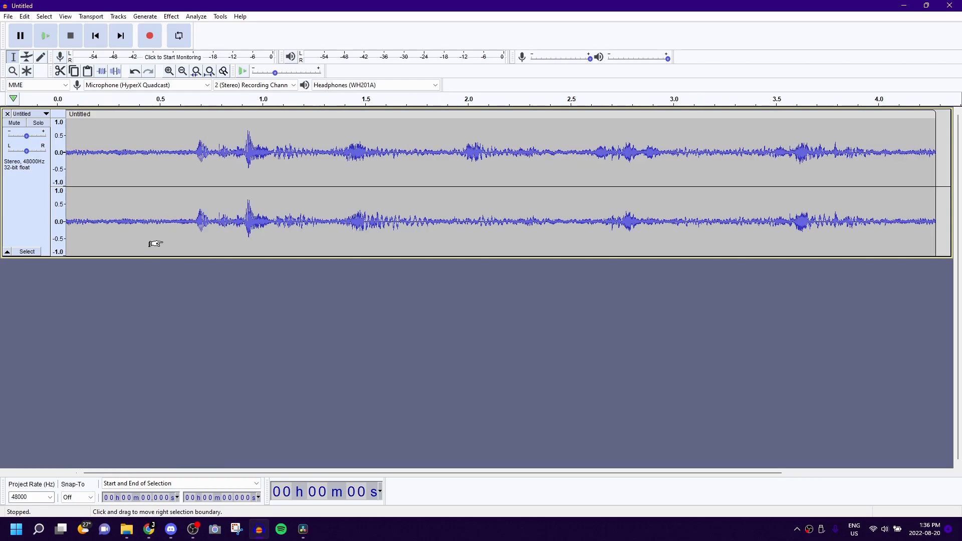
click(45, 36)
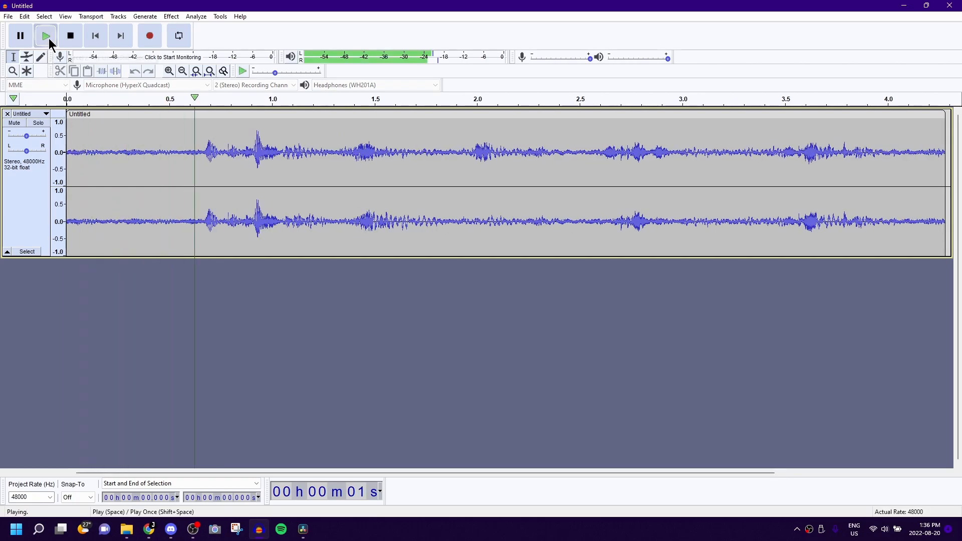
click(50, 38)
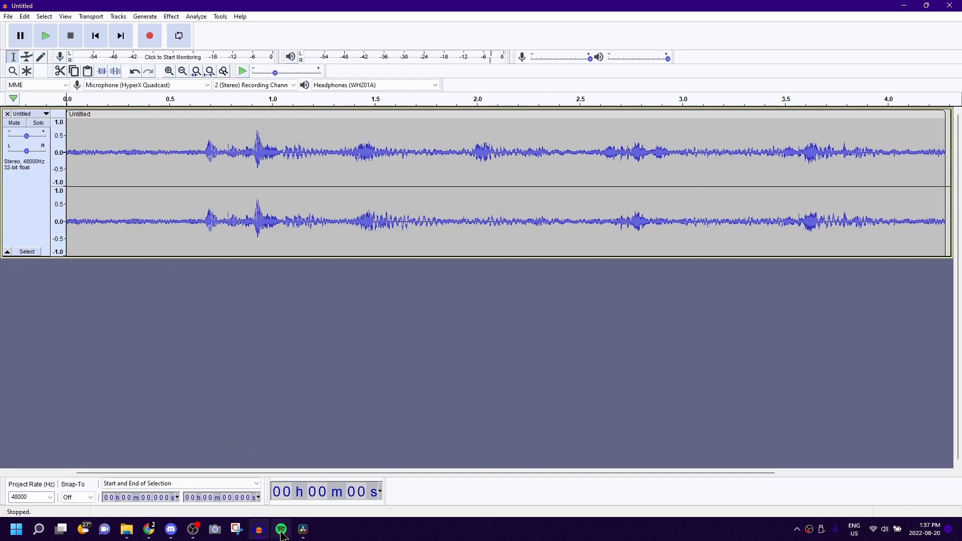
- Select the noise-only stretch near the track's start, from about 0.05 s to 0.495 s, and listen to it
click(303, 529)
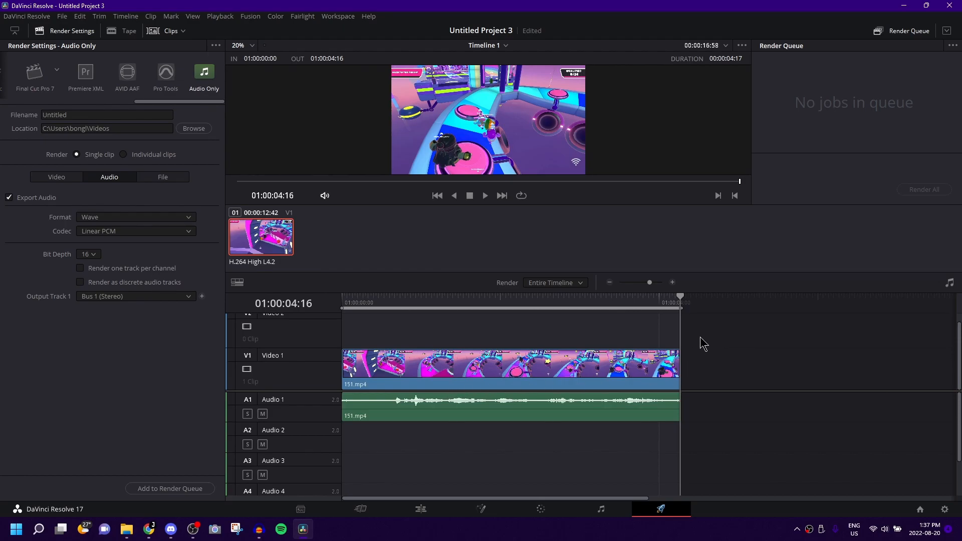
click(258, 529)
drag(73, 125, 168, 126)
key(space)
key(space)
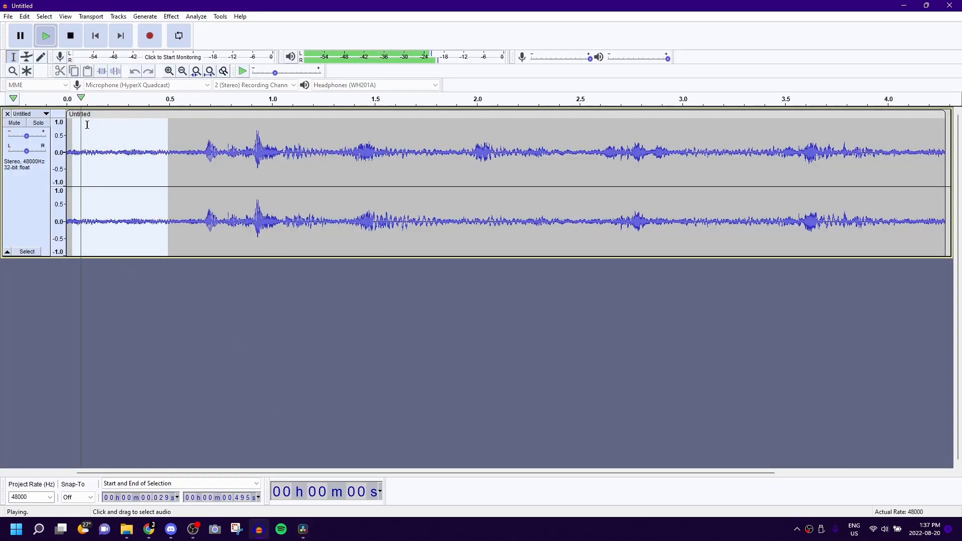
key(space)
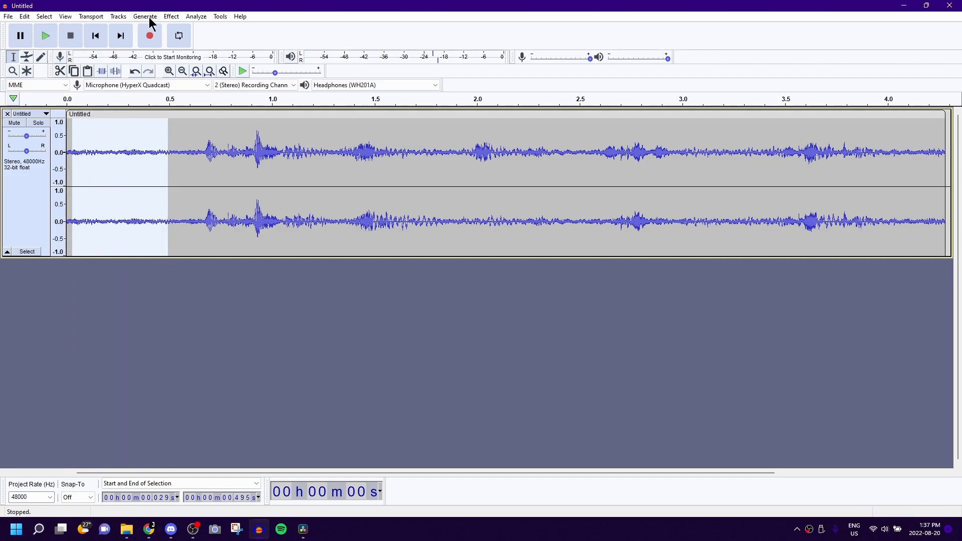
mouse_move(76, 136)
mouse_down()
mouse_move(116, 135)
mouse_move(76, 134)
mouse_up()
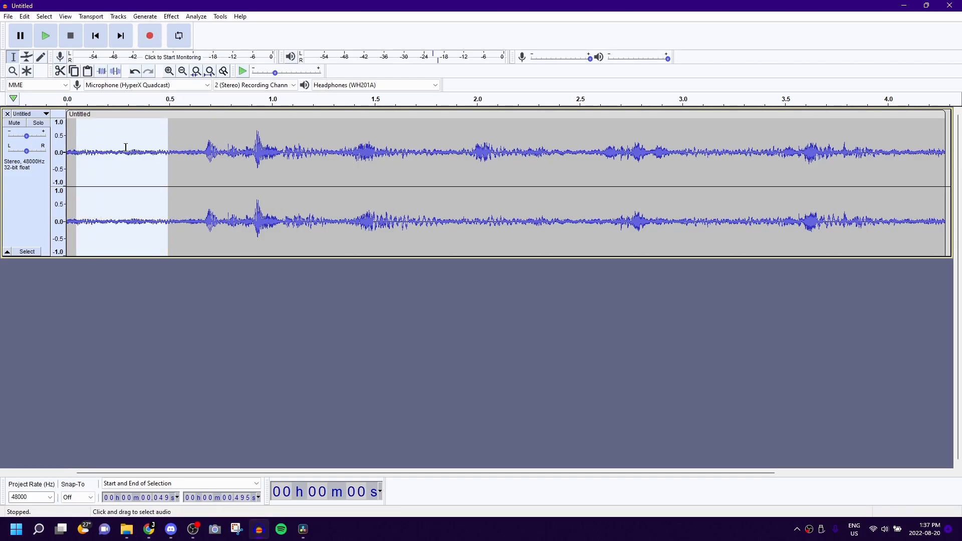
key(space)
- Capture a noise profile from the selected stretch with the Noise Reduction effect
click(170, 16)
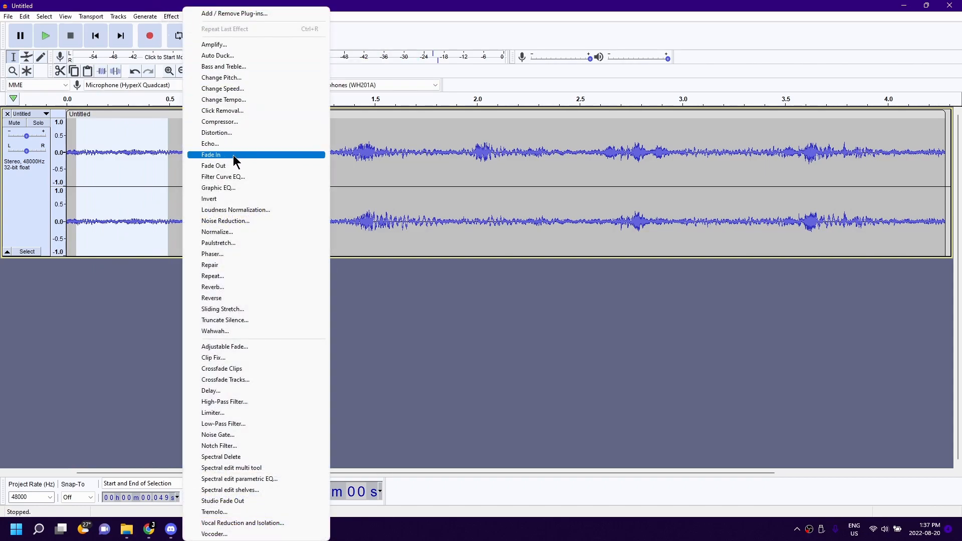
click(218, 221)
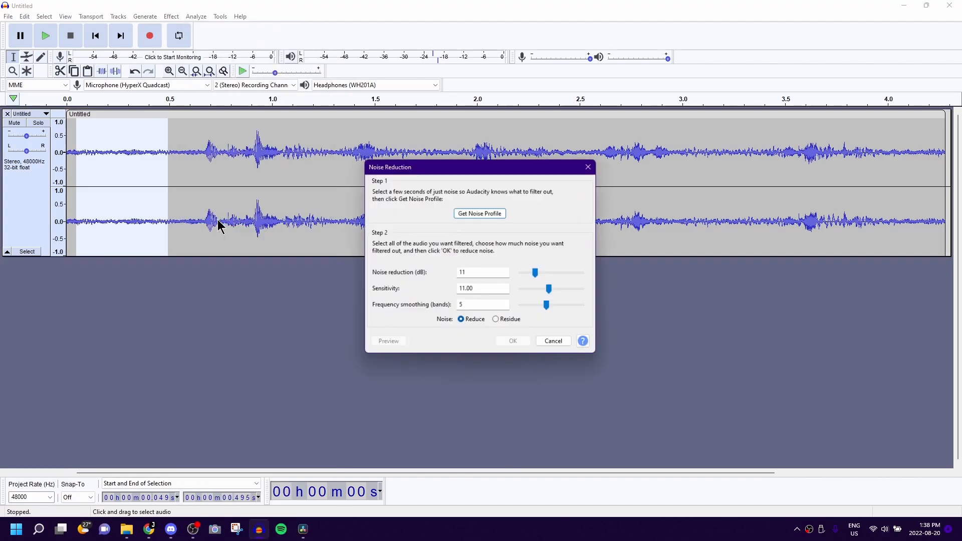
click(478, 214)
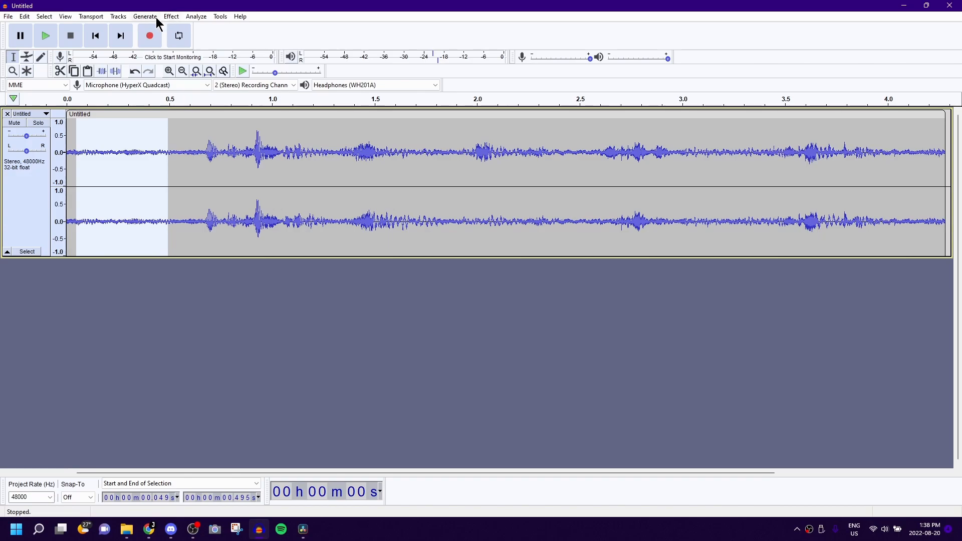
- Select the entire audio track for filtering
double_click(196, 139)
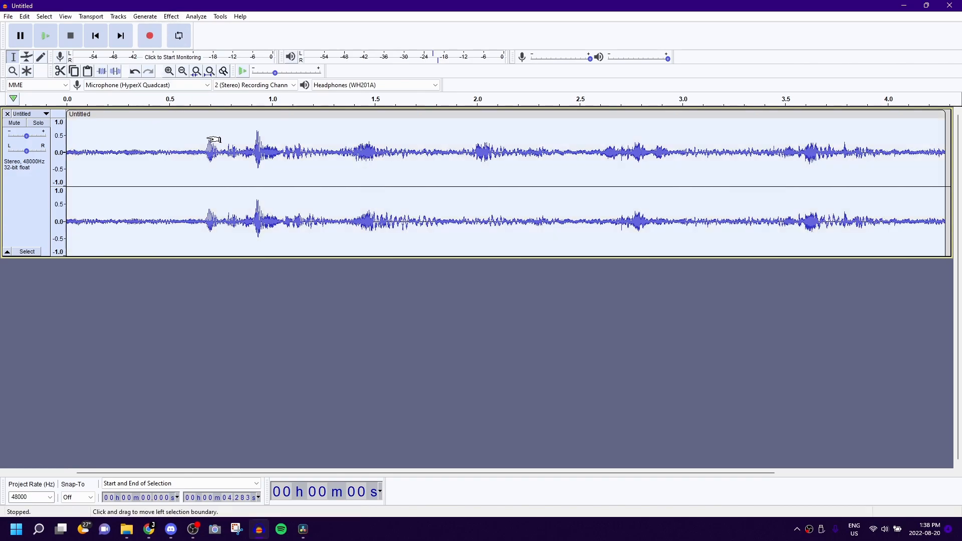
scroll(374, 168, down, 4)
scroll(371, 169, up, 3)
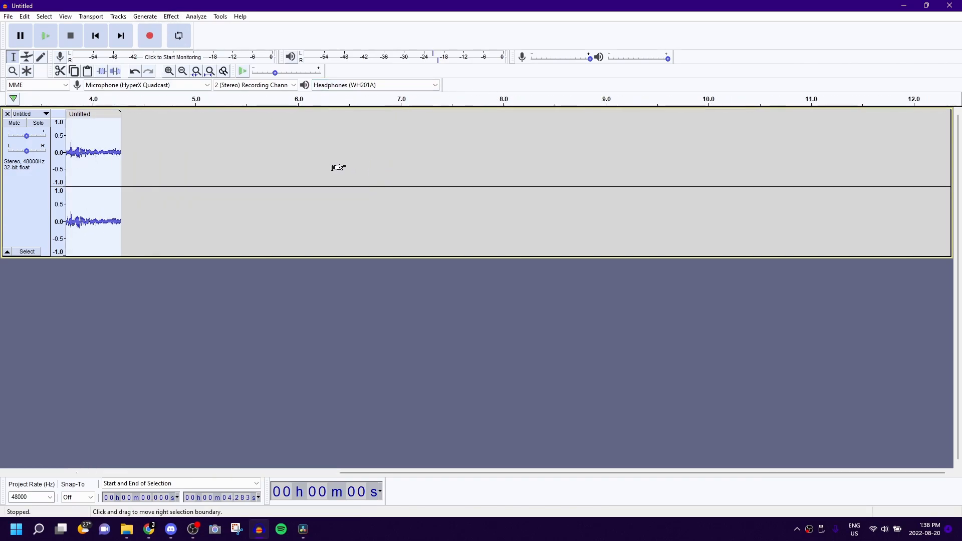
scroll(187, 168, up, 1)
click(88, 42)
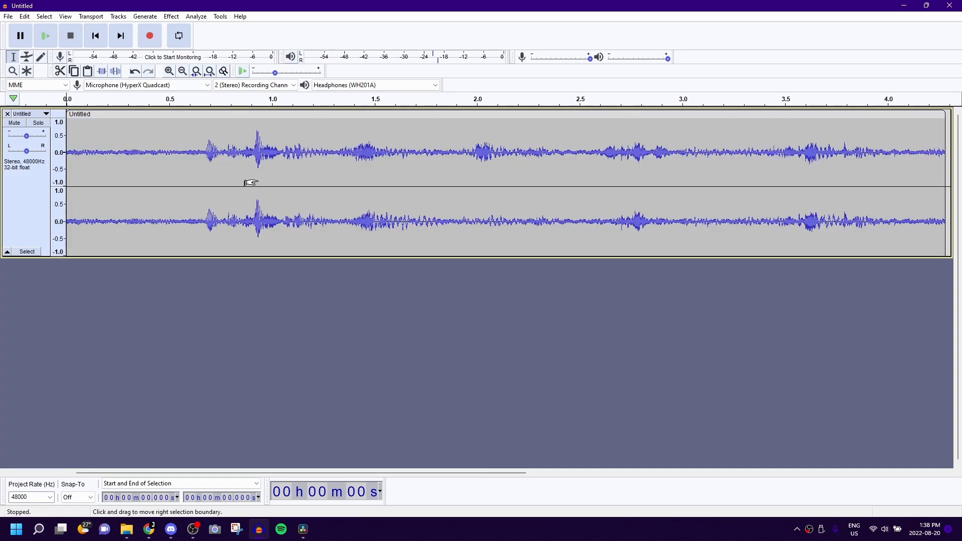
key(ctrl+a)
scroll(271, 191, down, 2)
scroll(266, 181, up, 1)
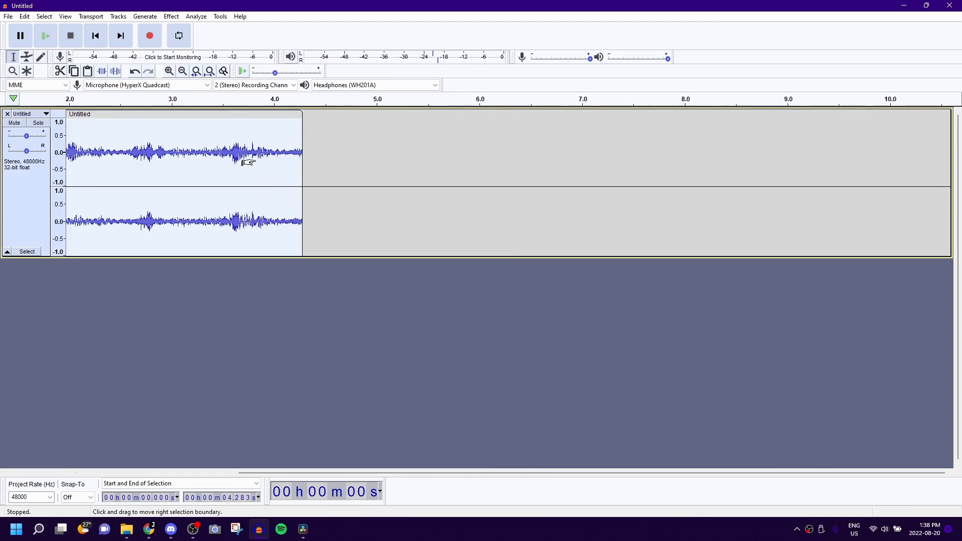
- Preview the Noise Reduction effect on the whole track with its current settings
click(165, 20)
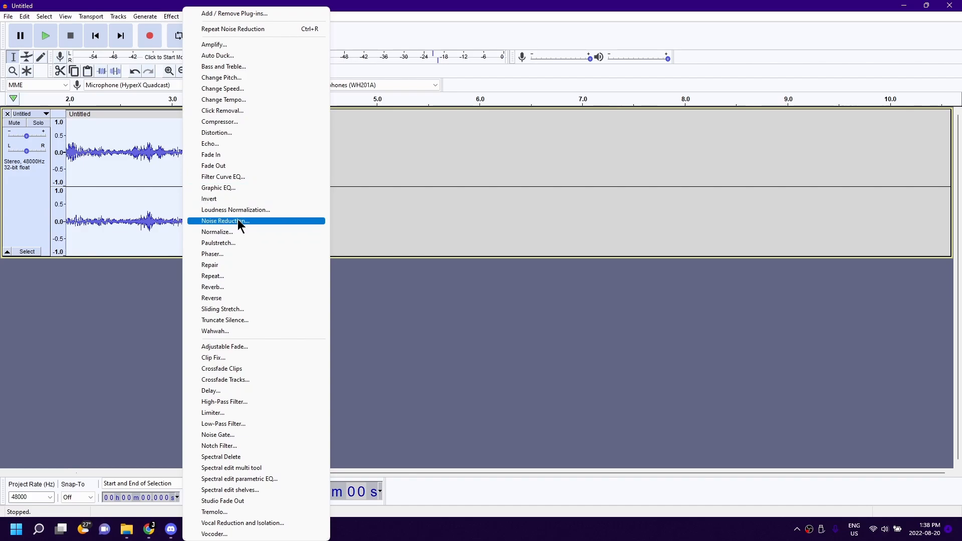
click(237, 220)
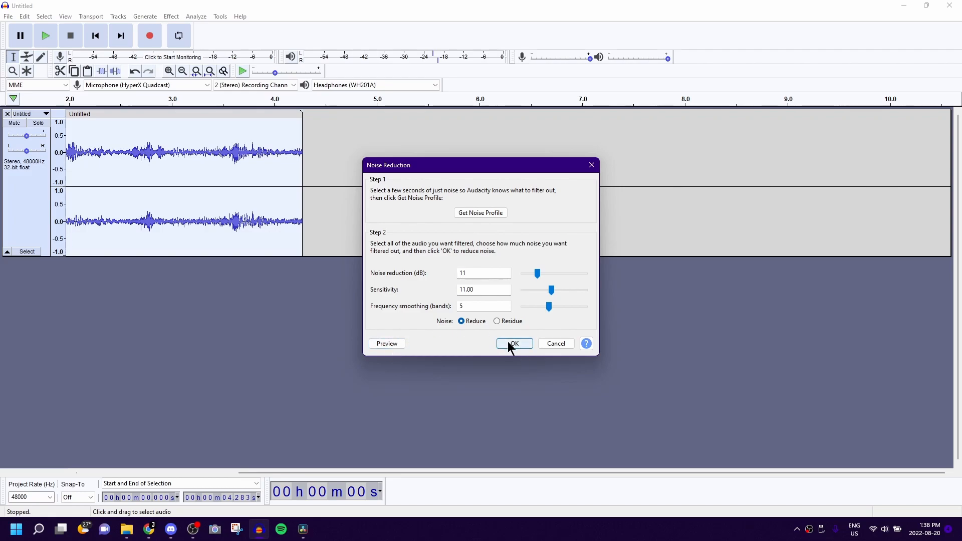
click(396, 346)
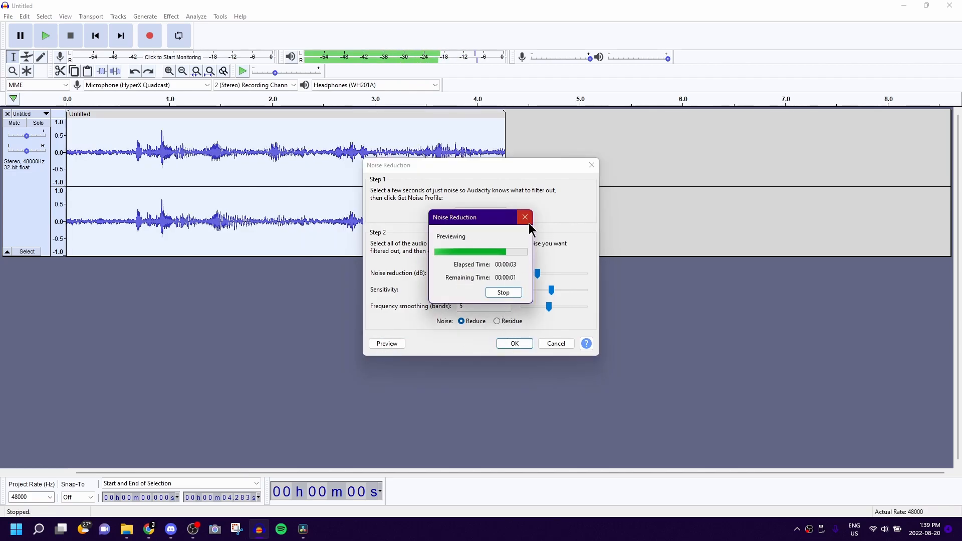
click(515, 292)
- Try a sensitivity of 17.50, apply Noise Reduction to the whole track and play the result
drag(556, 296, 570, 296)
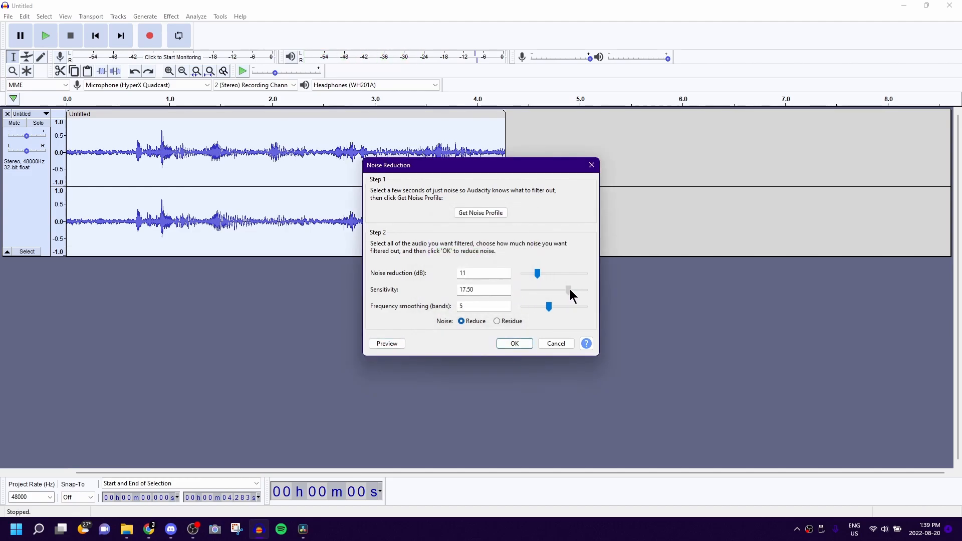
key(space)
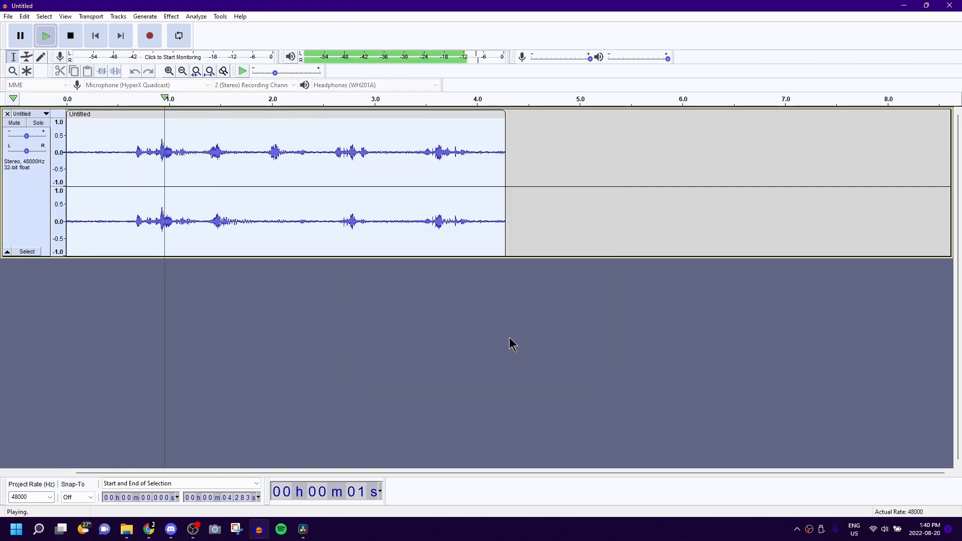
key(space)
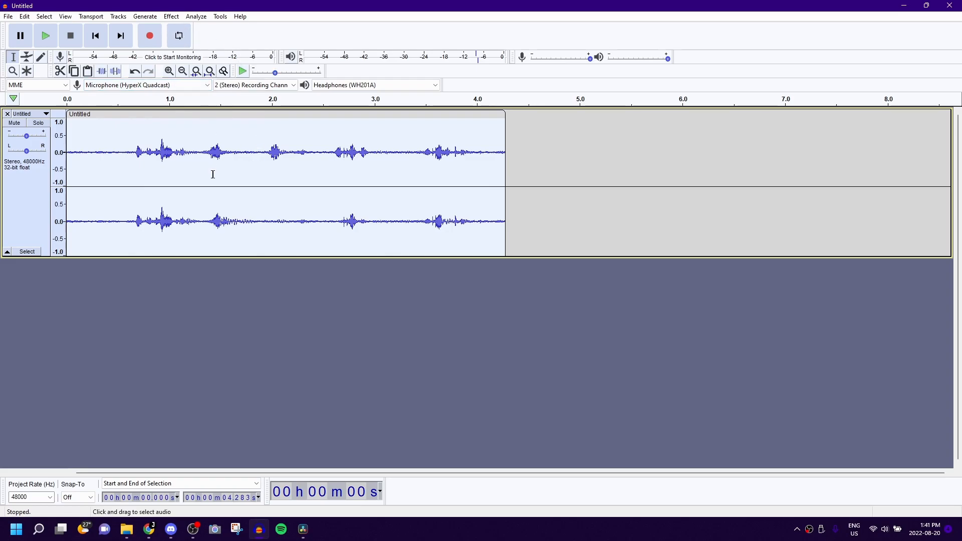
- Try previewing and applying Noise Reduction again with 11 dB, sensitivity 11.00 and 6 smoothing bands, then play the result from just before the first sound
click(171, 16)
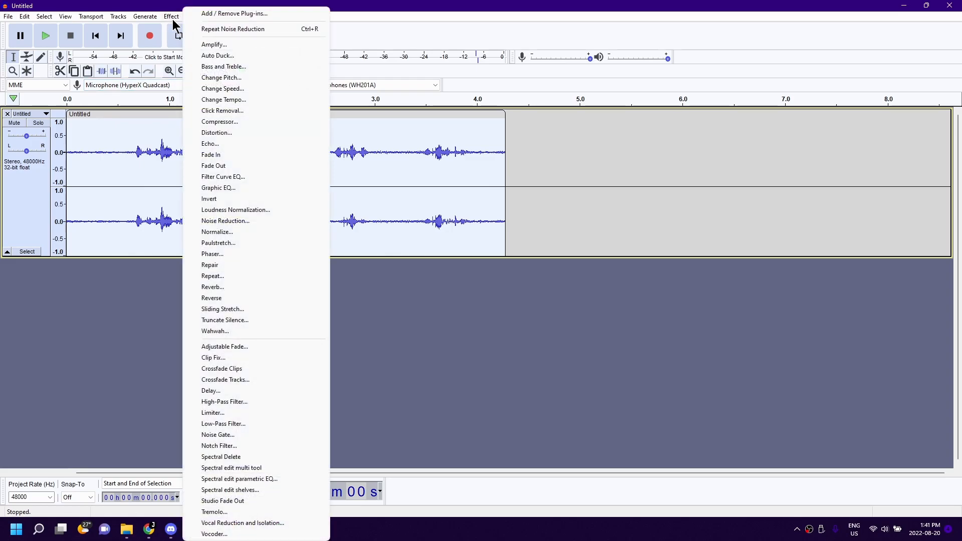
click(256, 221)
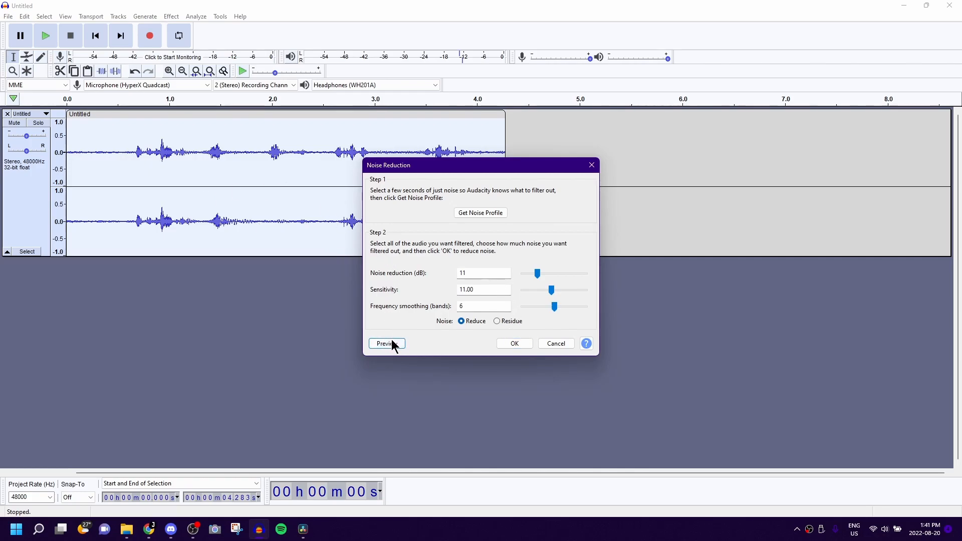
click(392, 344)
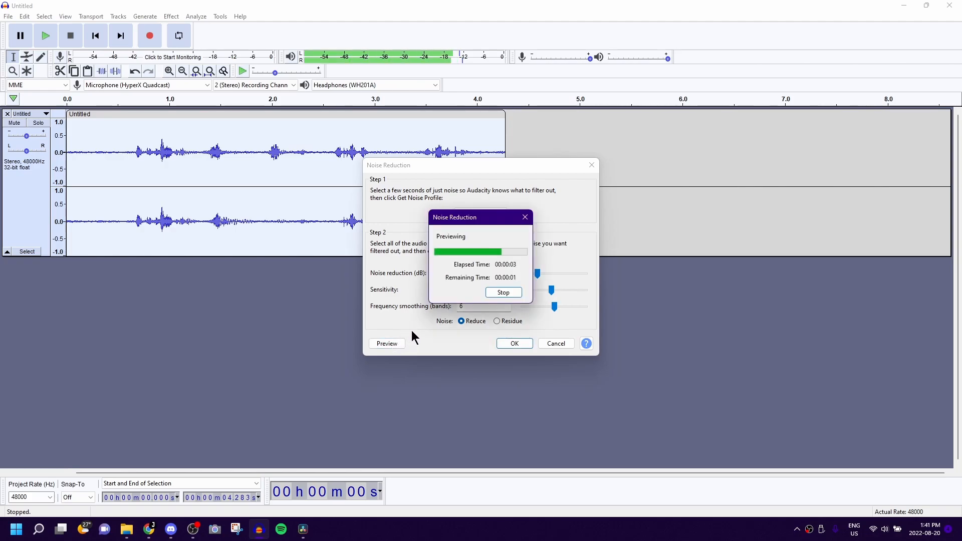
click(496, 292)
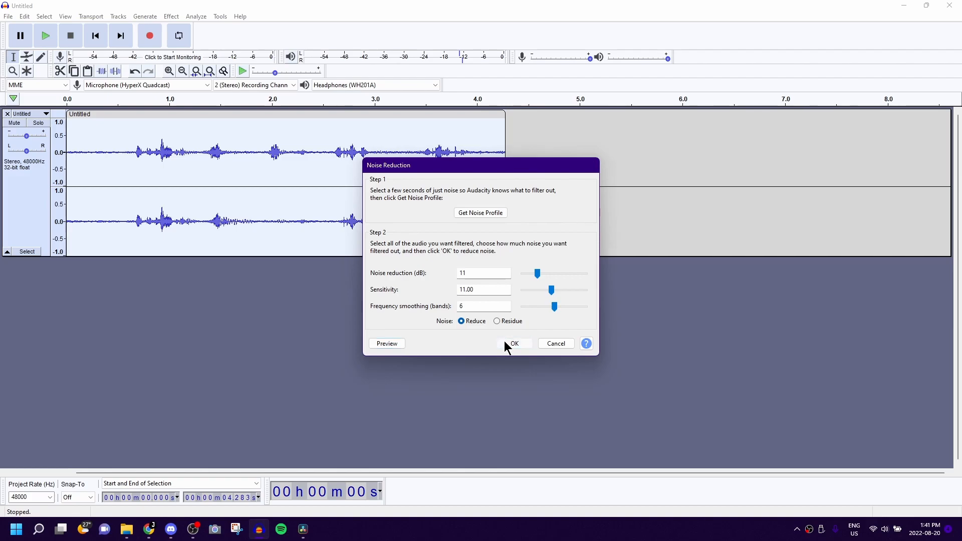
click(505, 343)
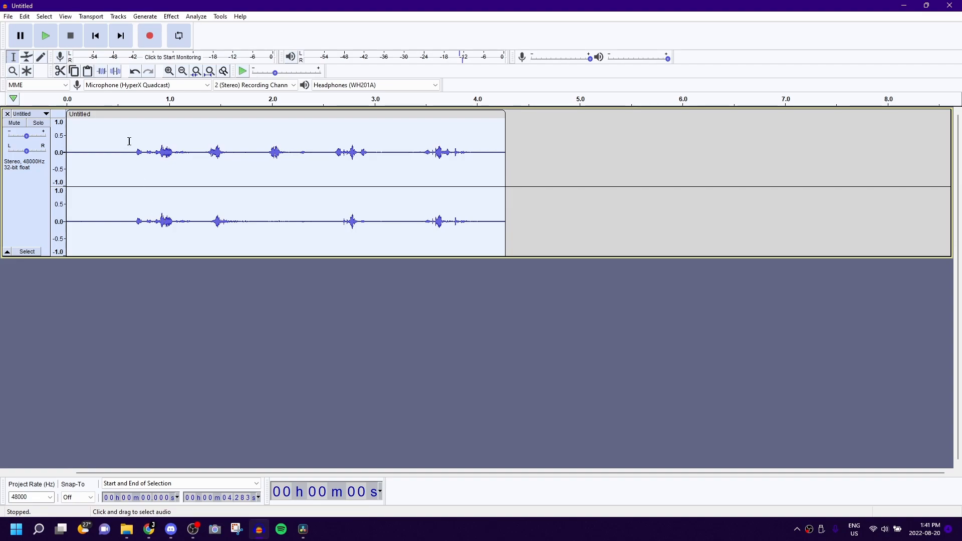
click(133, 118)
key(space)
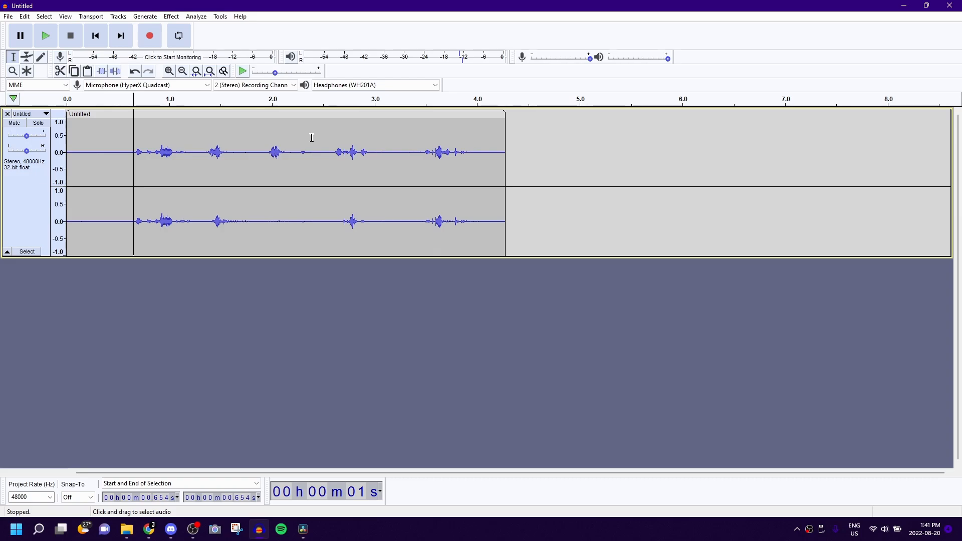
- Undo the second noise reduction pass and export the whole track as a WAV file named names
key(ctrl+a)
click(8, 16)
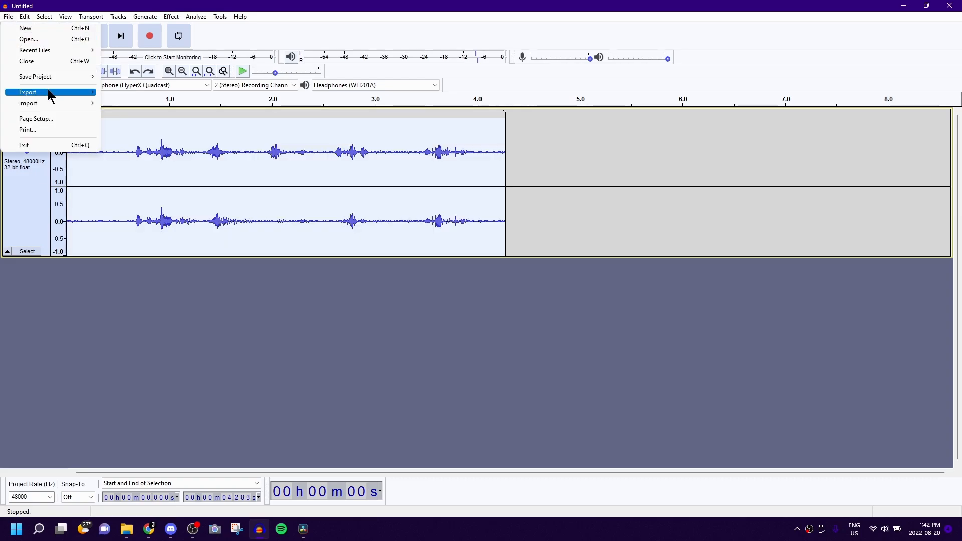
mouse_move(49, 92)
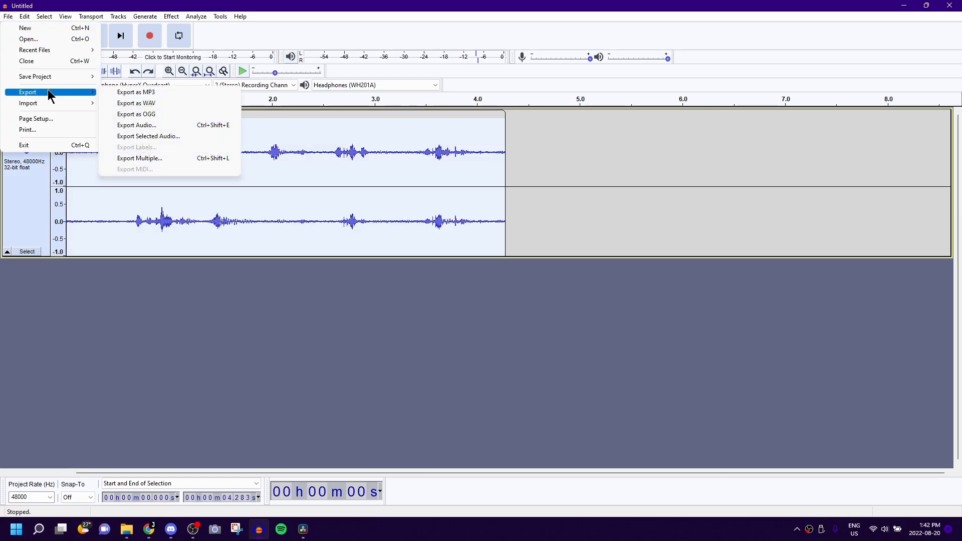
click(164, 103)
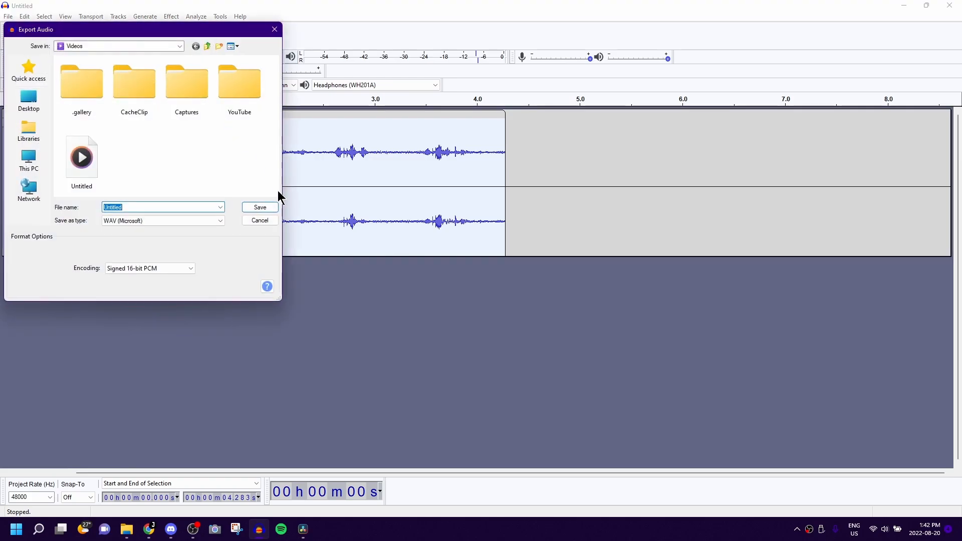
text(names)
click(259, 208)
click(513, 349)
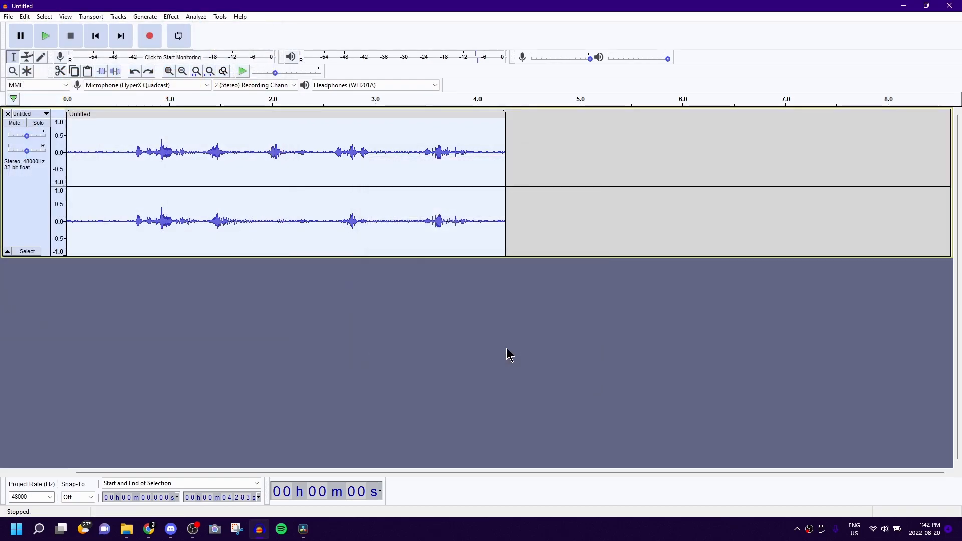
- Switch to DaVinci Resolve and bring the exported names.wav file into the media pool
click(304, 530)
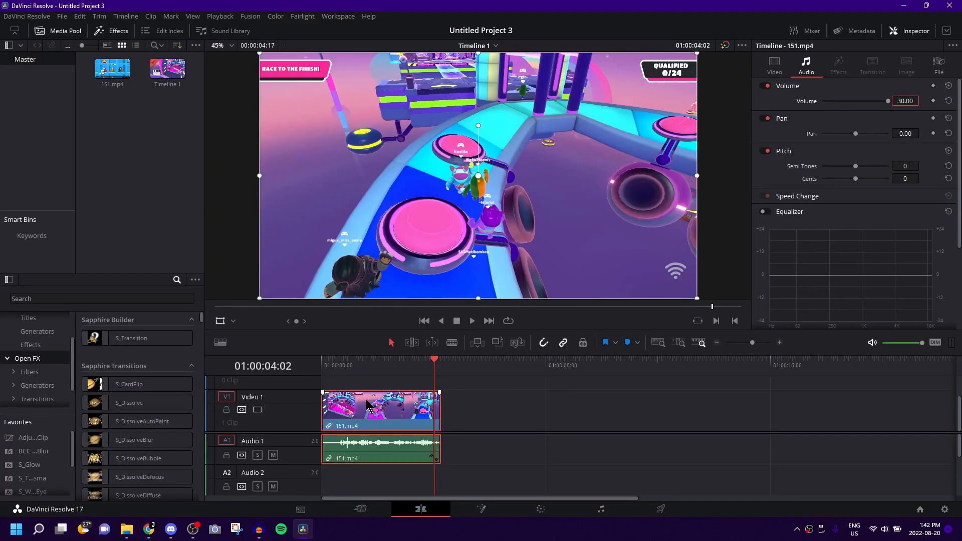
right_click(114, 195)
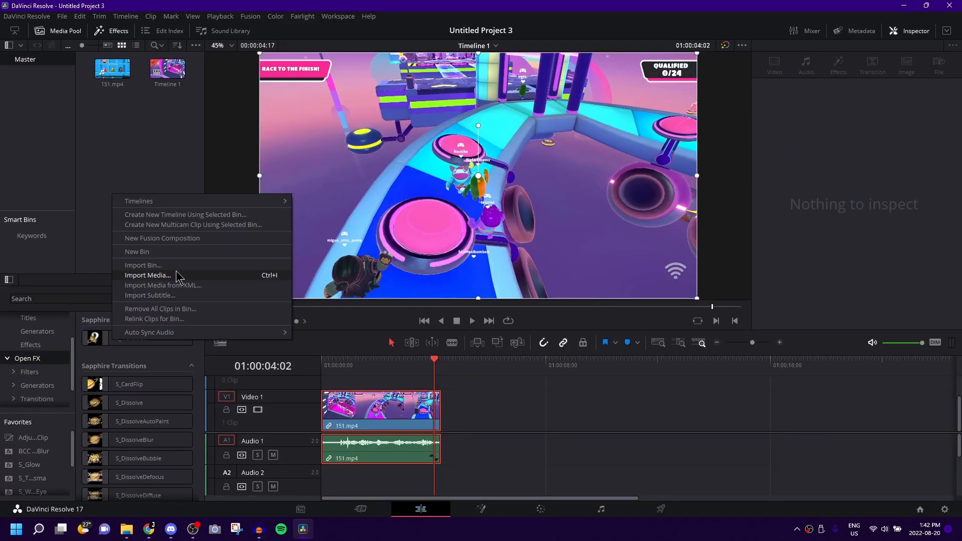
click(92, 128)
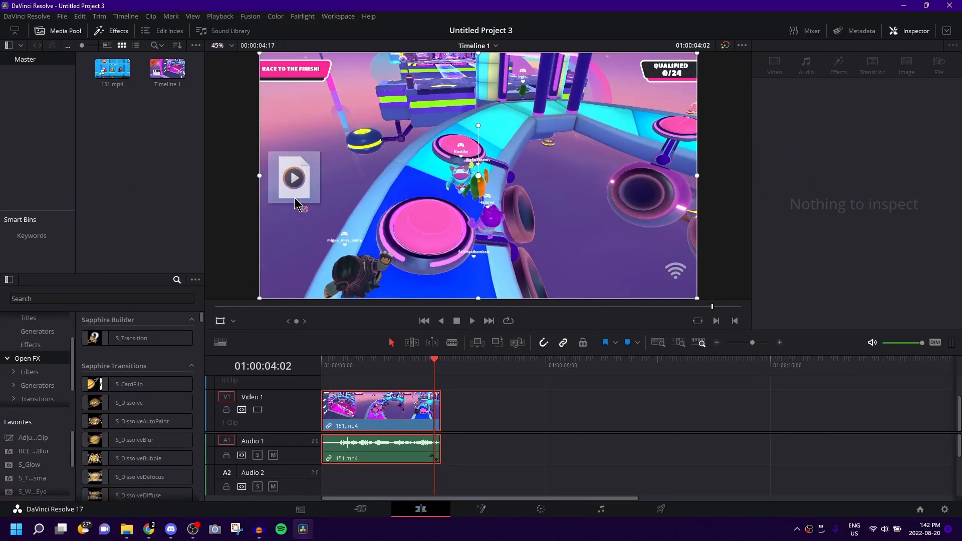
drag(290, 178, 124, 178)
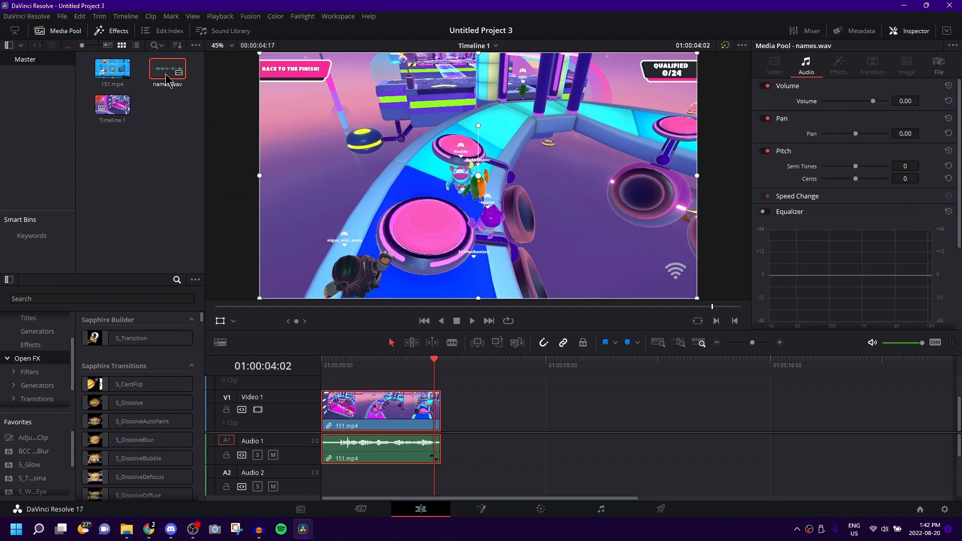
- Silence the original audio of the 151.mp4 timeline clip by setting its volume to -100.00
click(377, 414)
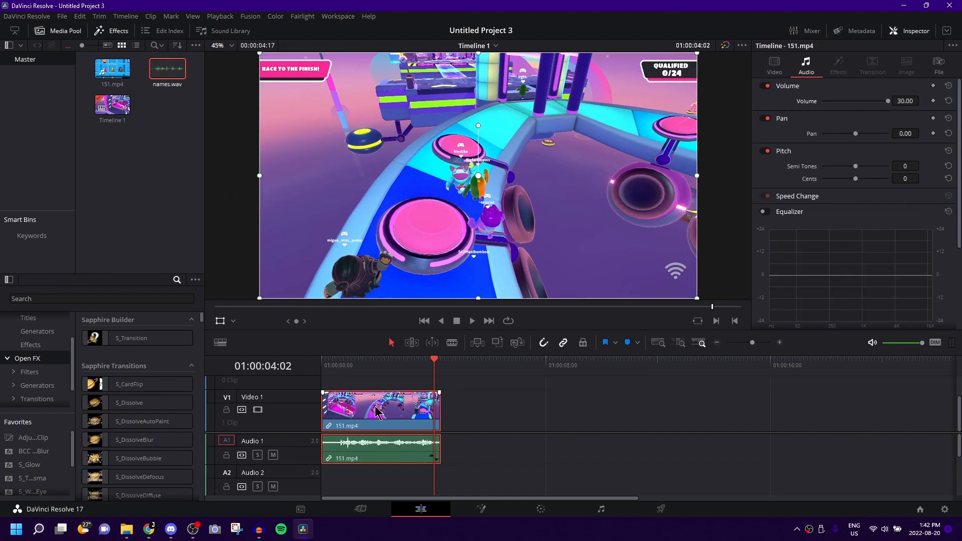
drag(862, 106, 334, 450)
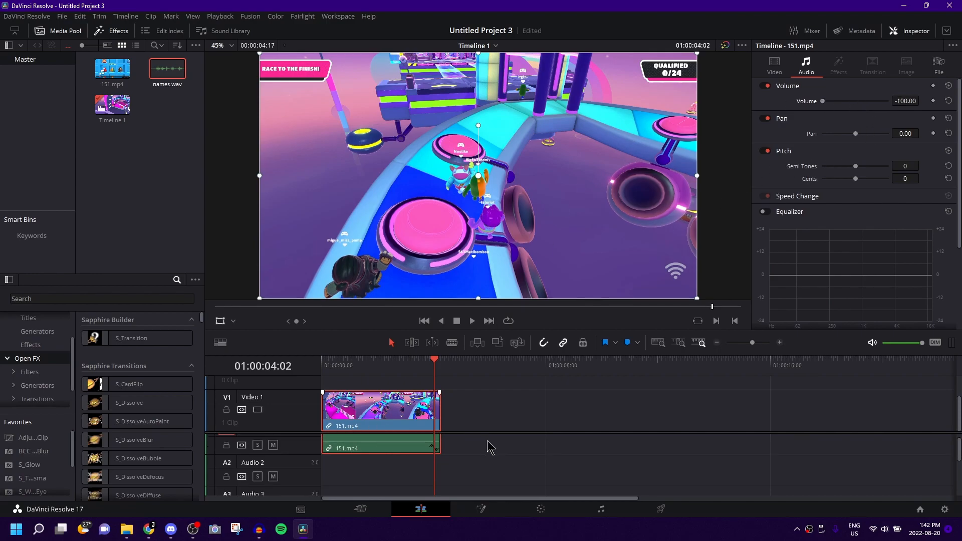
- Place names.wav on the Audio 2 track, aligned with the start of the 151.mp4 clip, and return the playhead to the timeline start
scroll(471, 432, down, 2)
drag(167, 68, 312, 462)
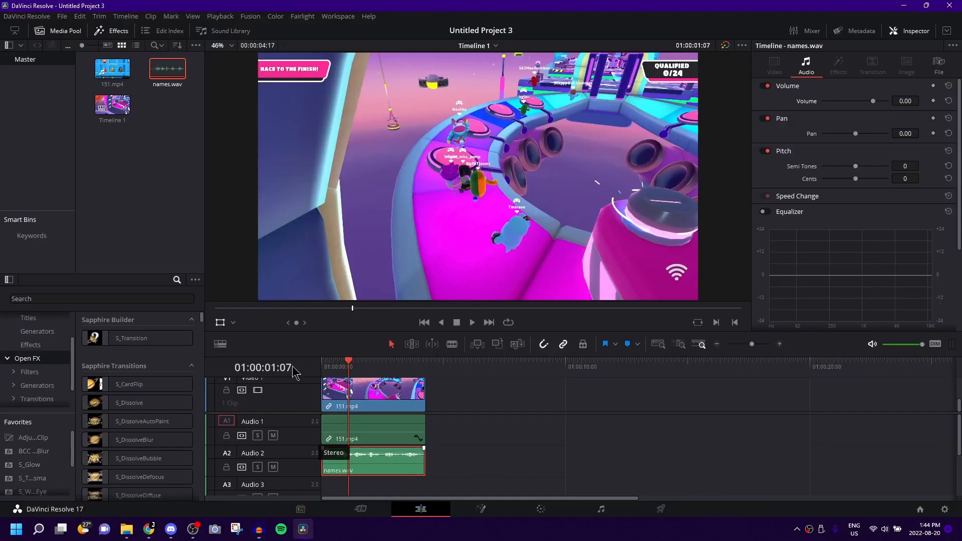
click(325, 371)
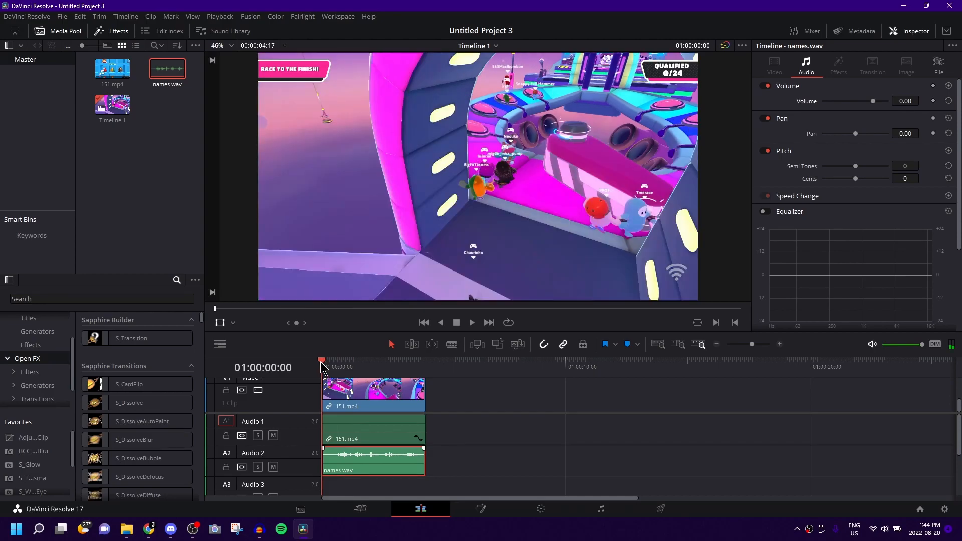